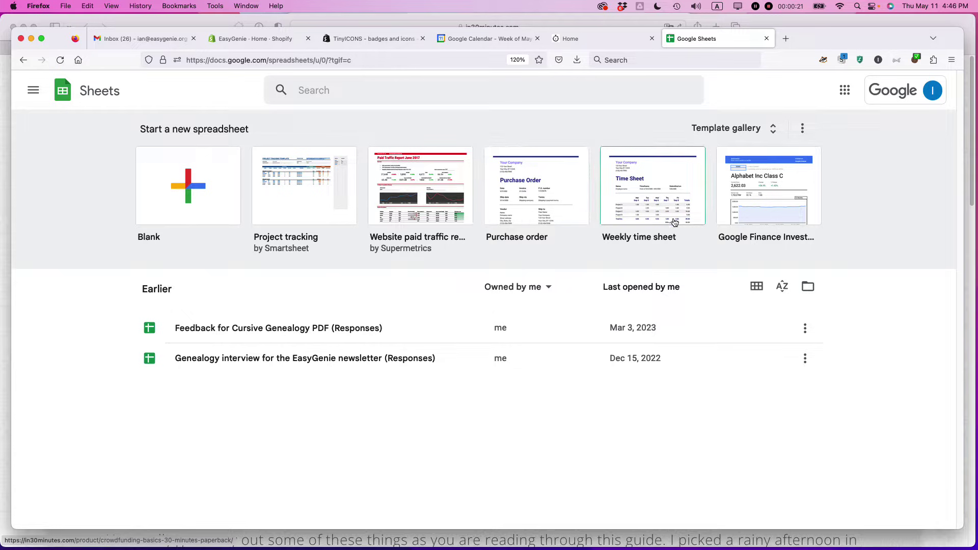
Create a new spreadsheet from the Invoice template in the Template gallery.
click(721, 131)
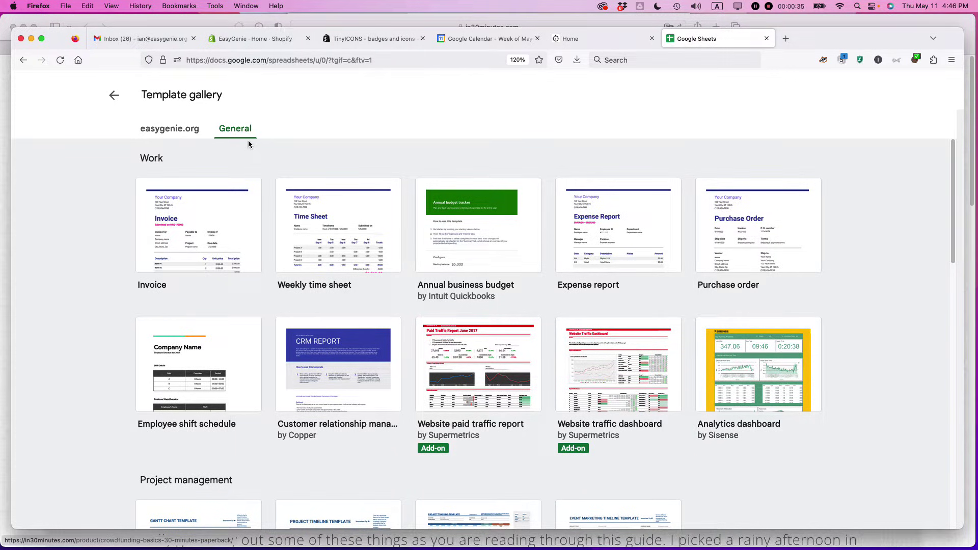
click(198, 237)
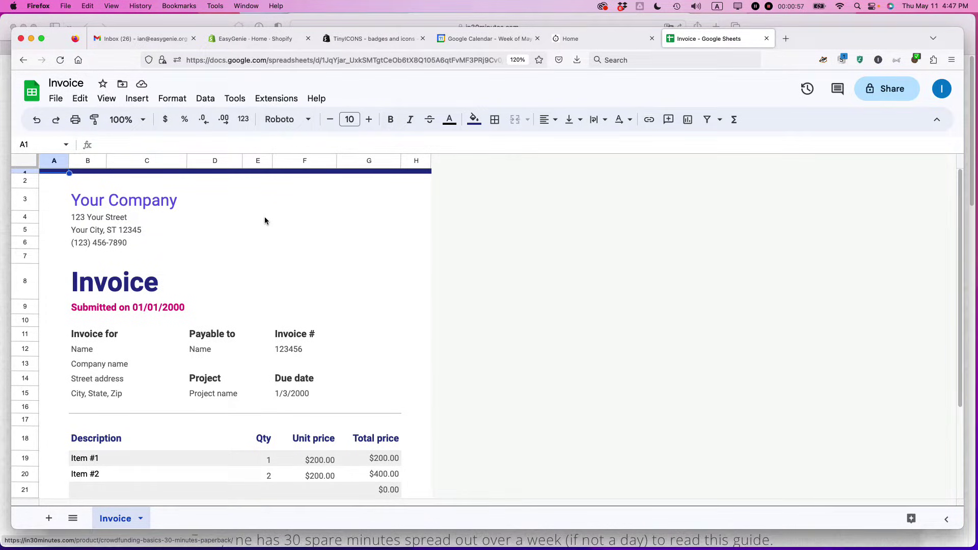
Make a copy of the invoice named 'Test Invoice ACME May 9, 2023'.
click(61, 102)
click(88, 176)
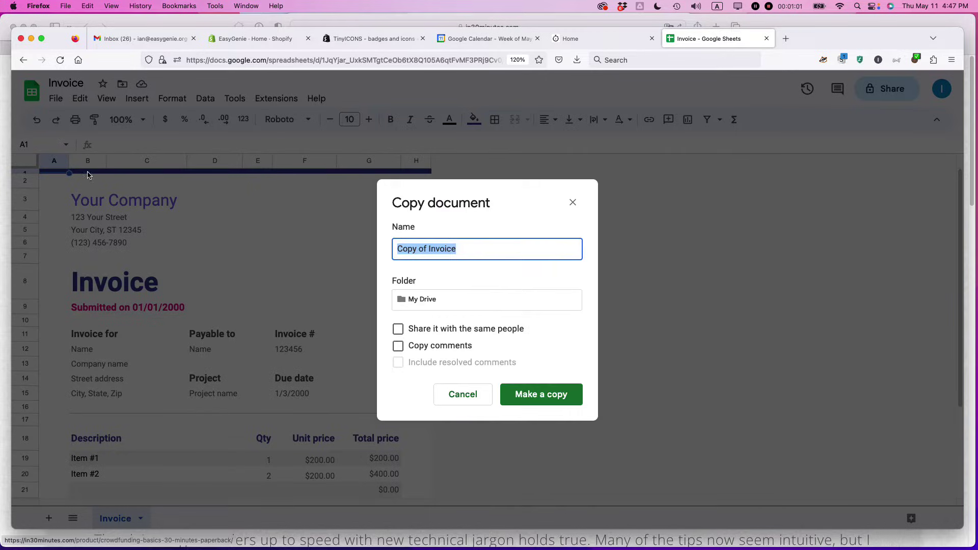
text(Test)
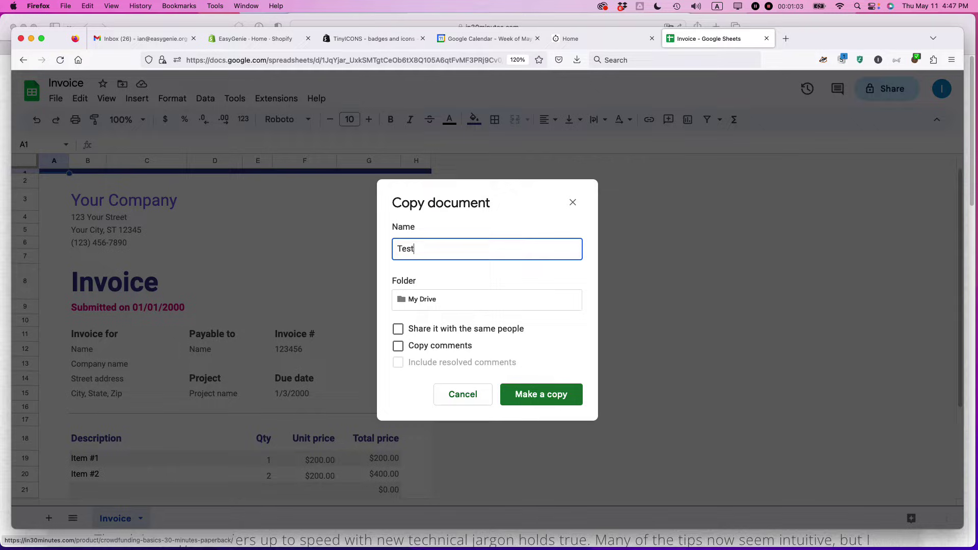
text( Invoice ACME)
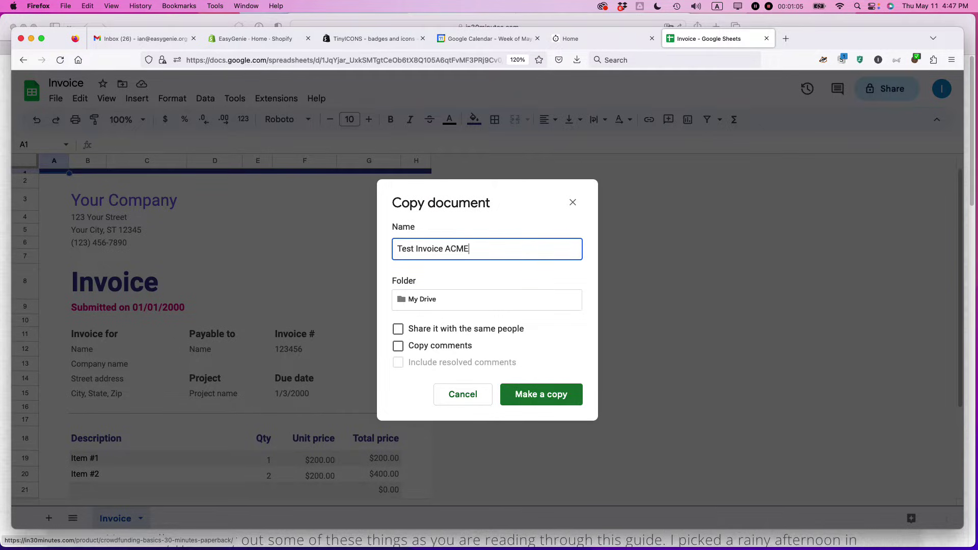
text( May 9, 2023)
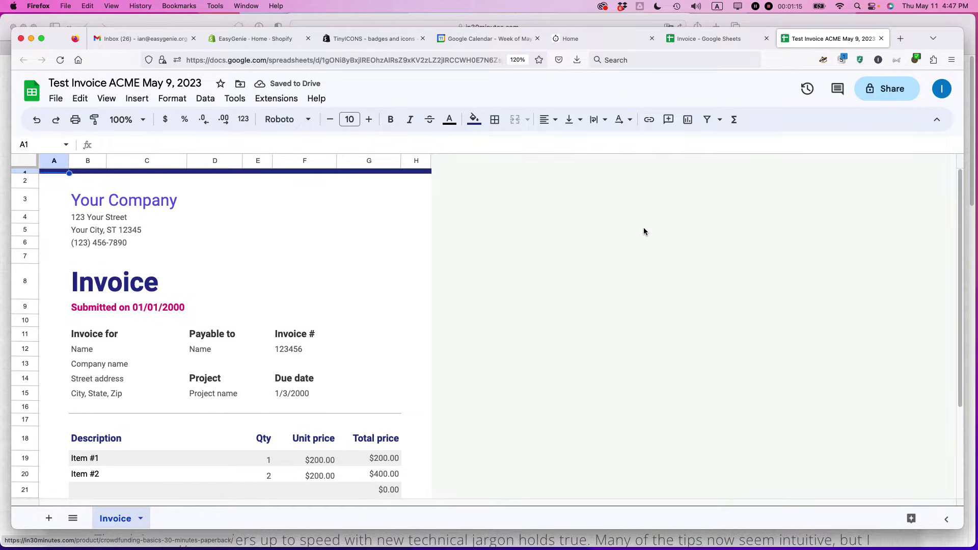
Close the original template and change the company name to 'In 30 Minutes Guides'.
click(766, 38)
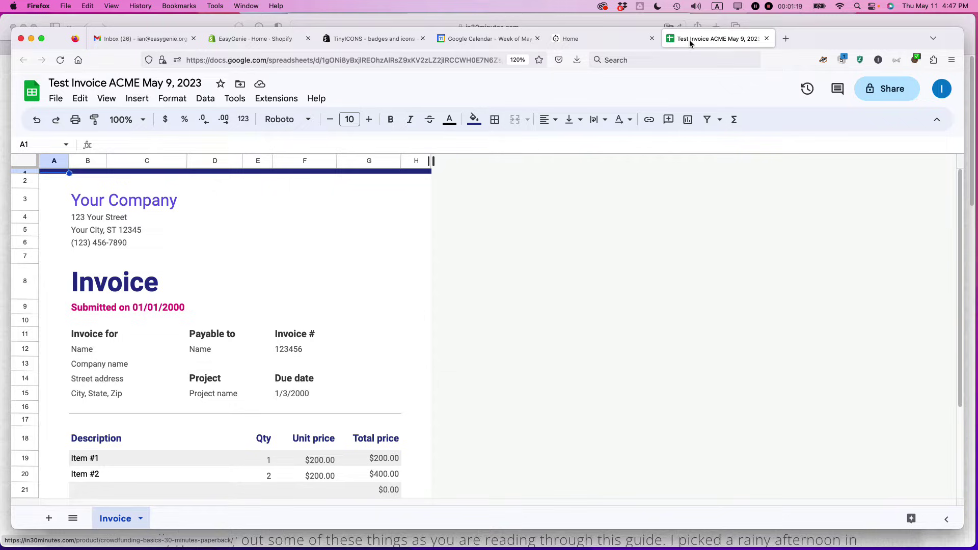
click(123, 202)
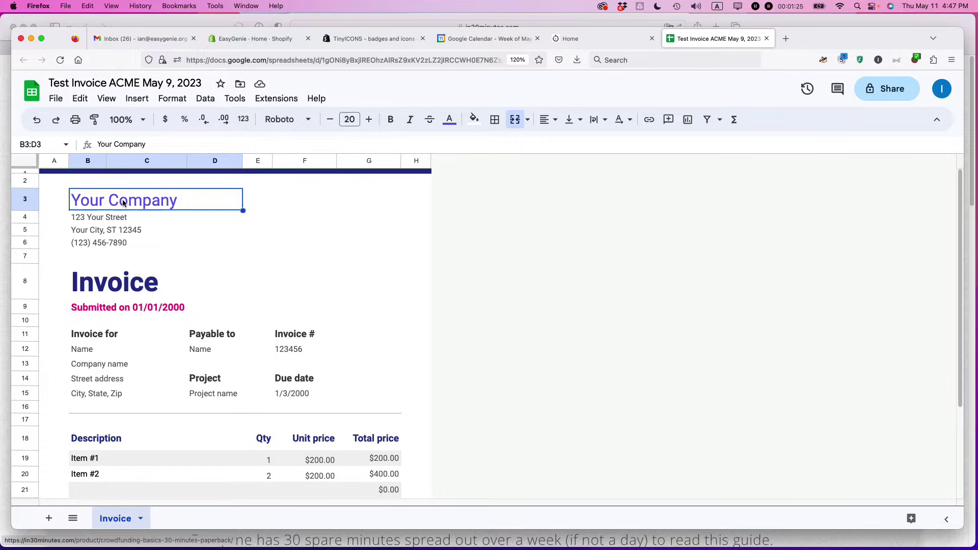
text(In 30 Mi)
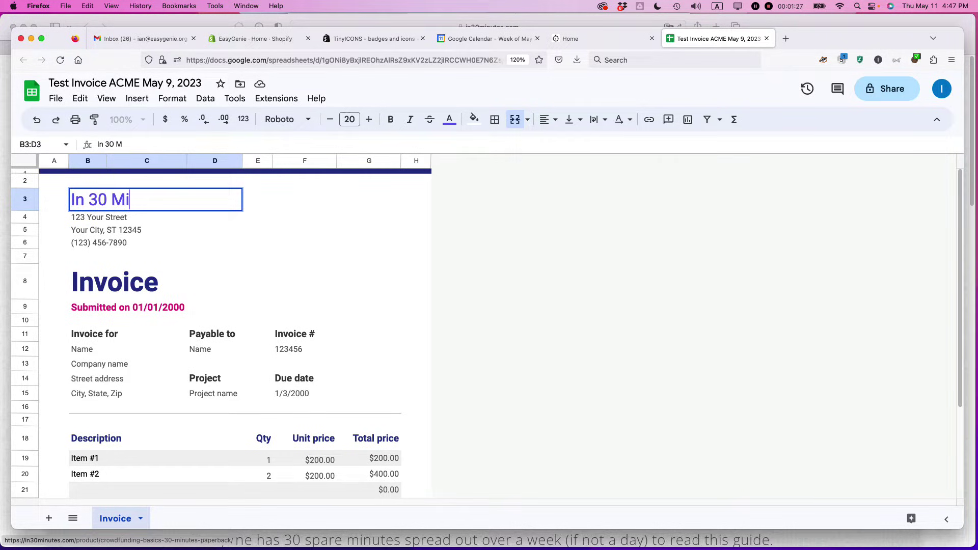
text(nutes Guides)
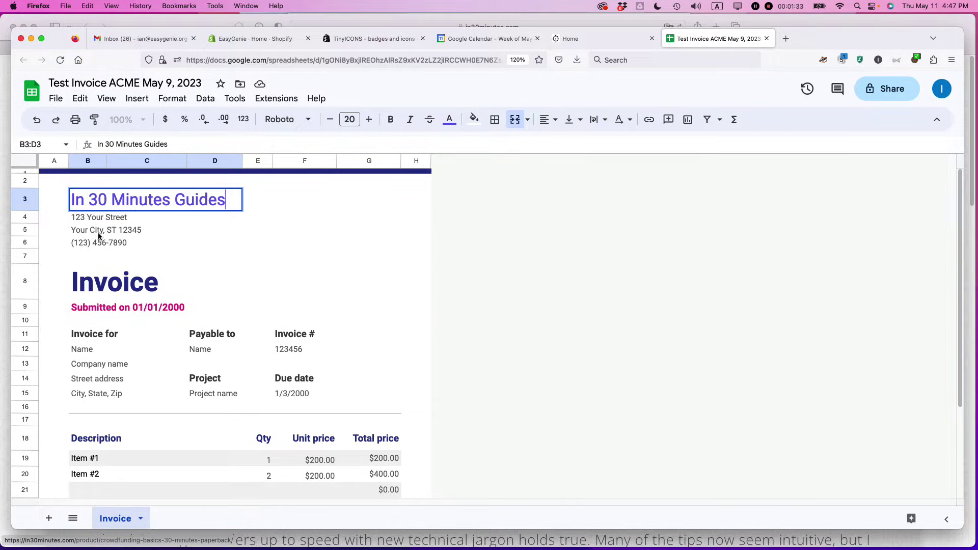
click(107, 291)
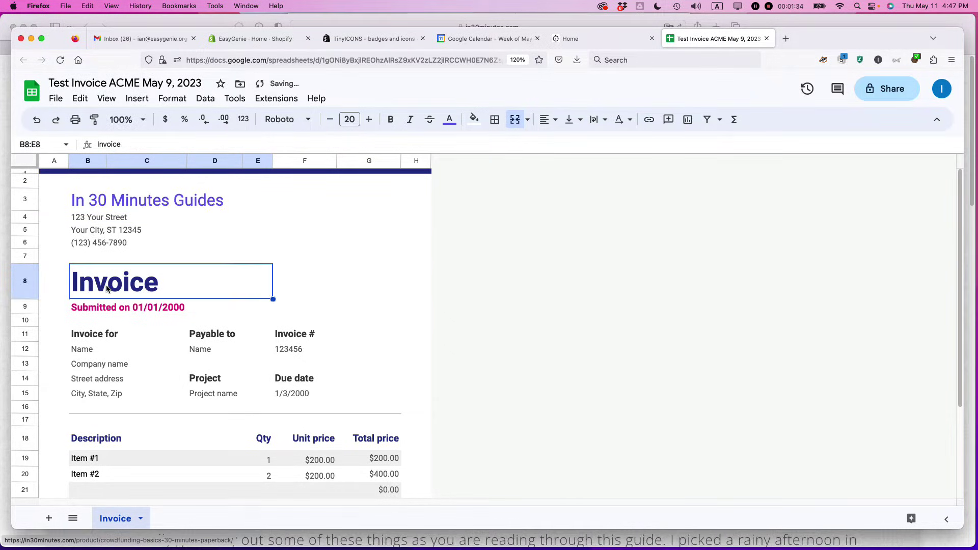
Replace the submission date 01/01/2000 with 05/09/2023.
click(122, 309)
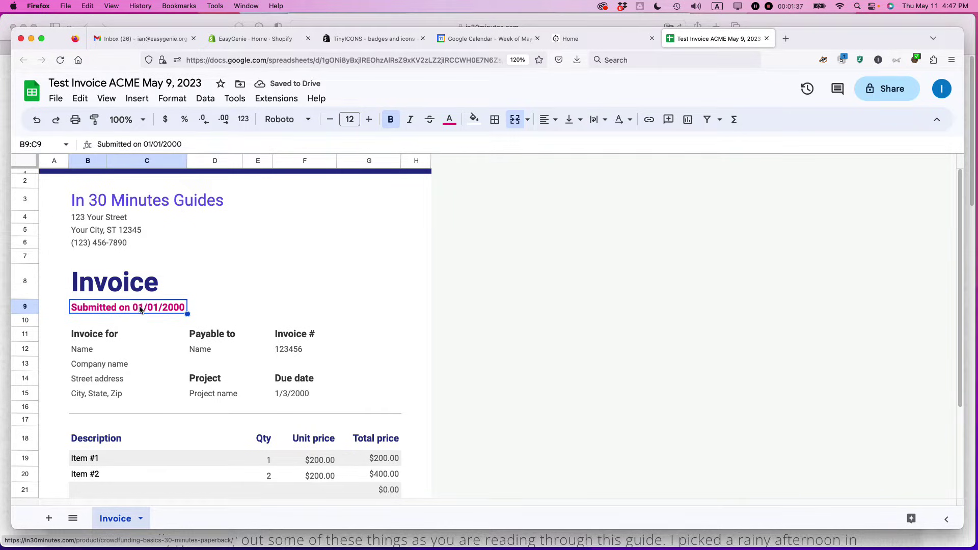
double_click(170, 304)
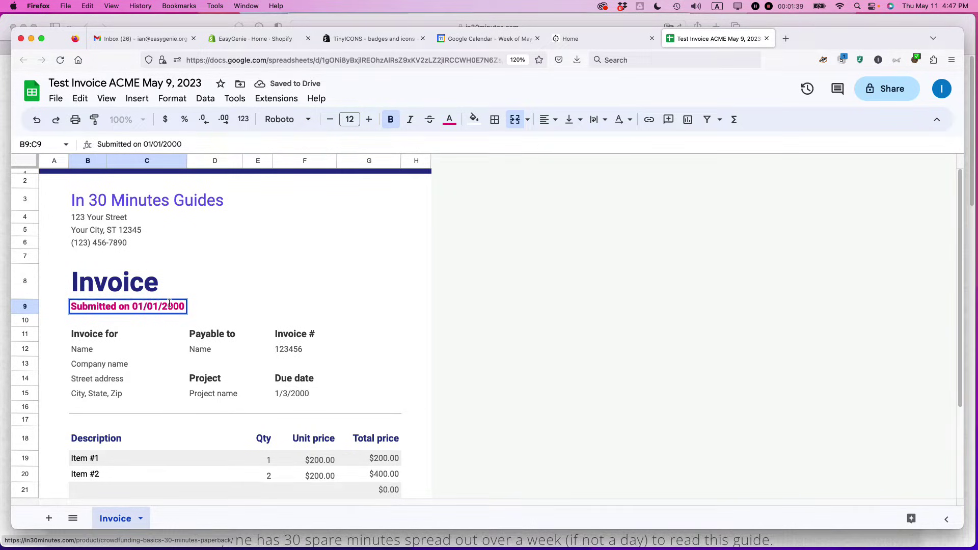
key(shift+alt+Left)
key(shift+alt+Left)
key(shift+alt+Left)
text(05)
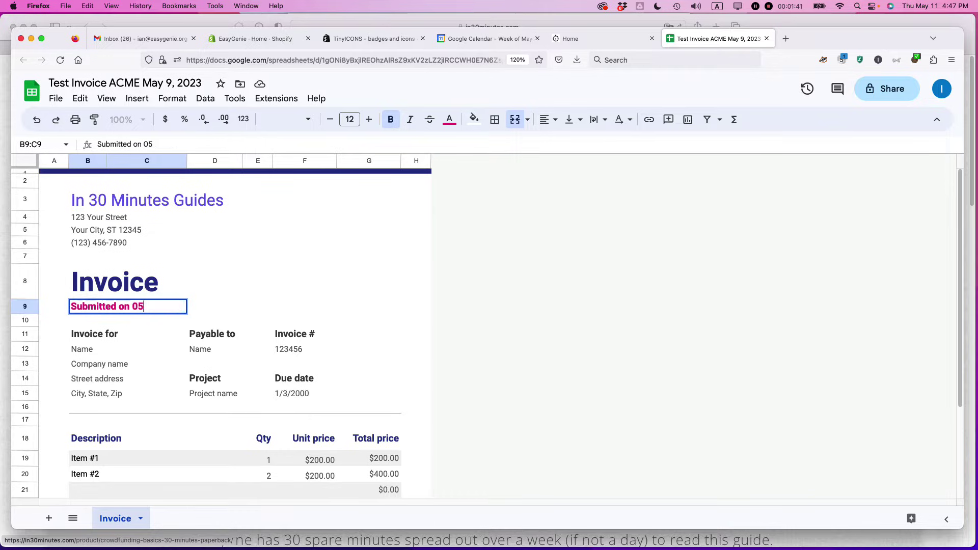
text(/09/2023)
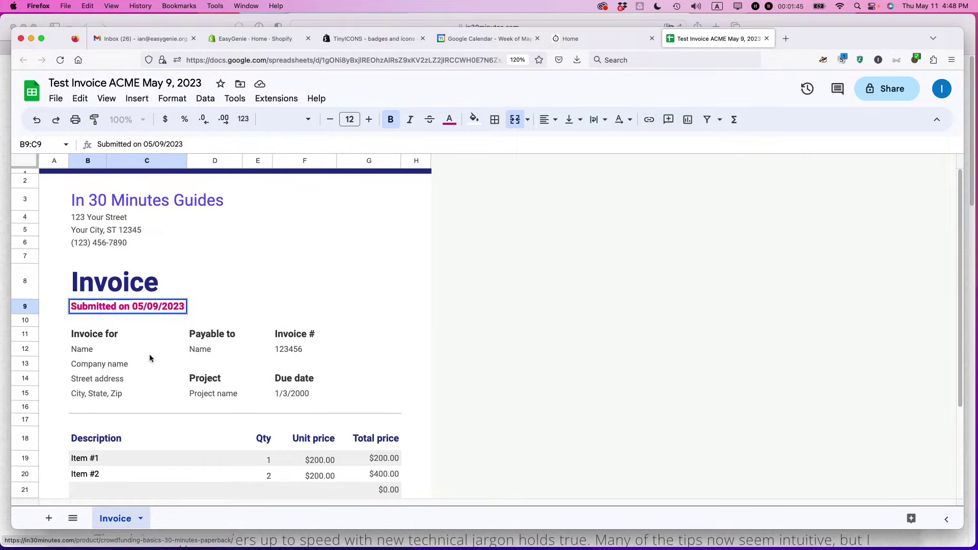
Enter the client's name, Acme Inc and the client's street address under Invoice for.
click(89, 350)
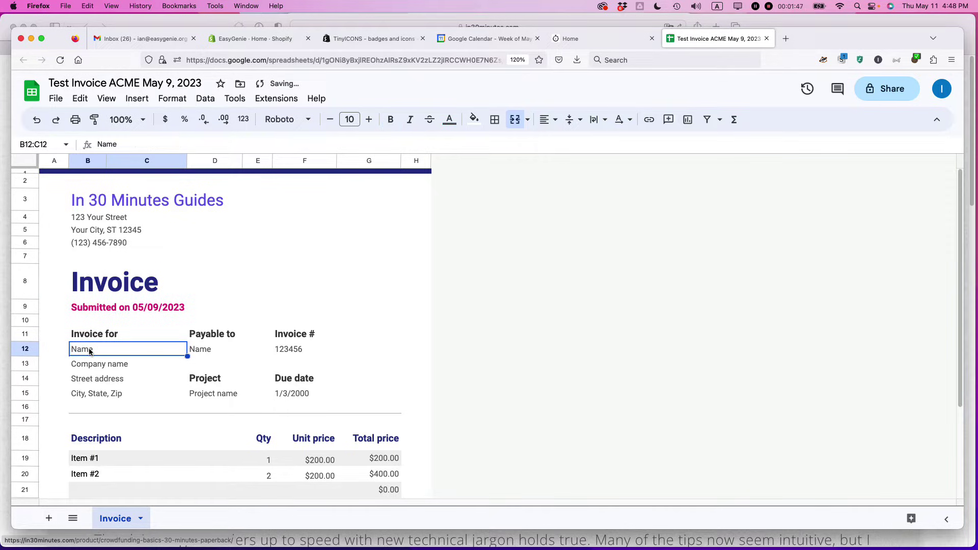
text(Jill Smith)
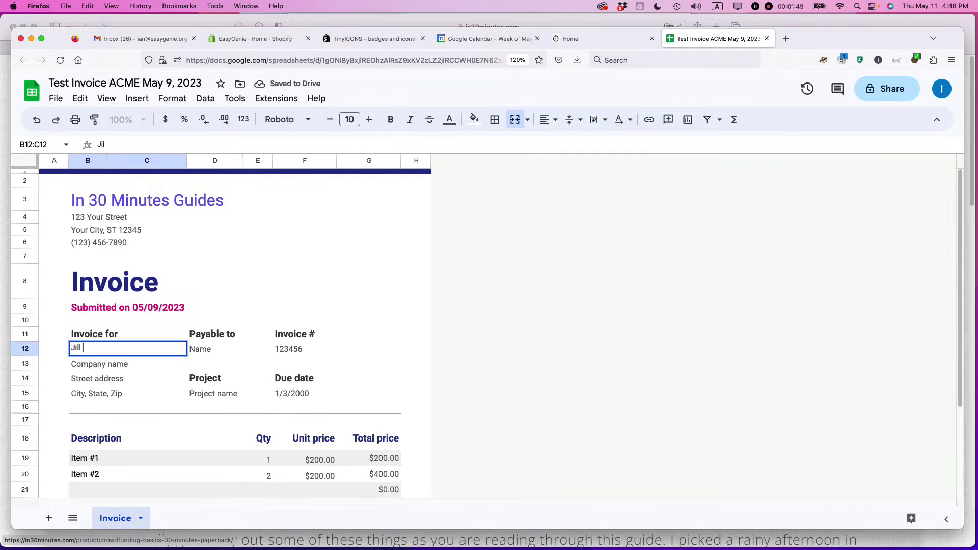
click(96, 363)
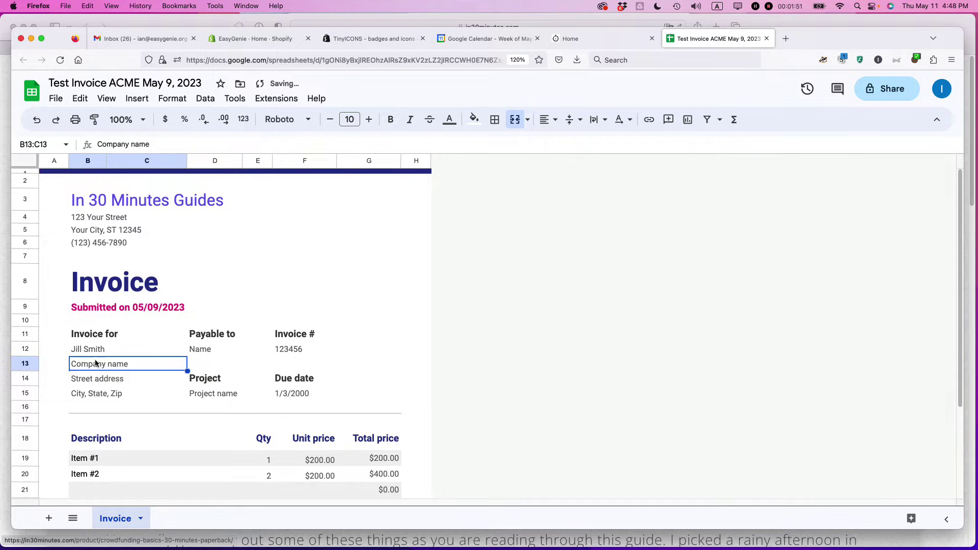
text(Acme Inc)
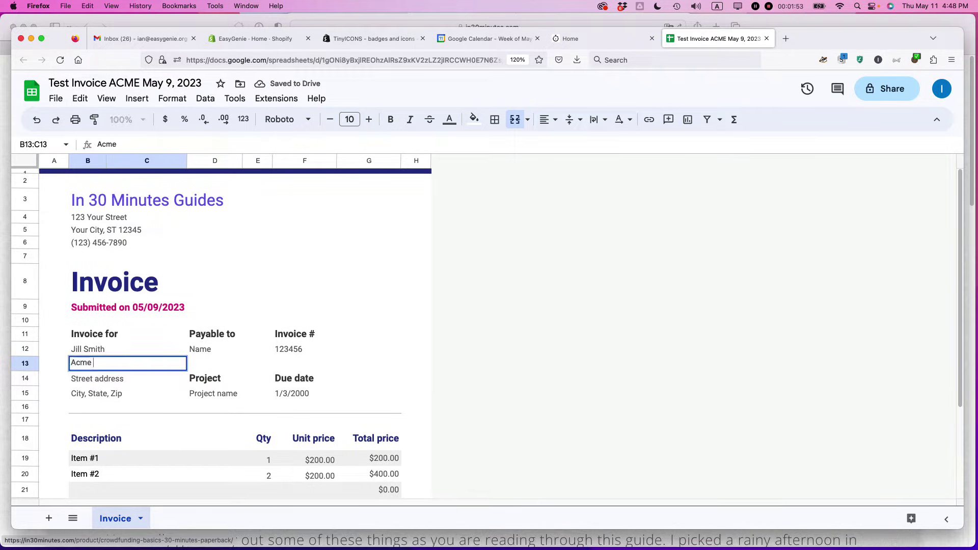
click(89, 383)
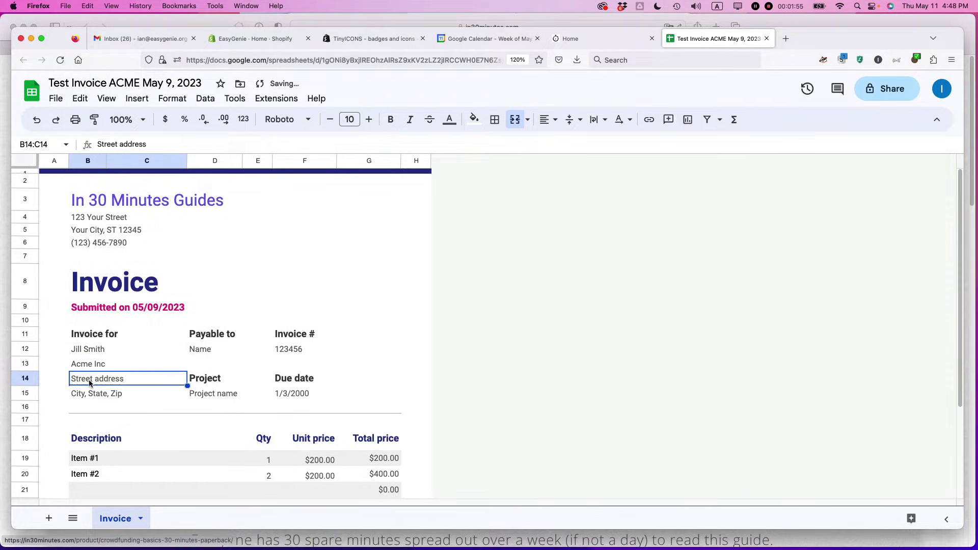
text(123 )
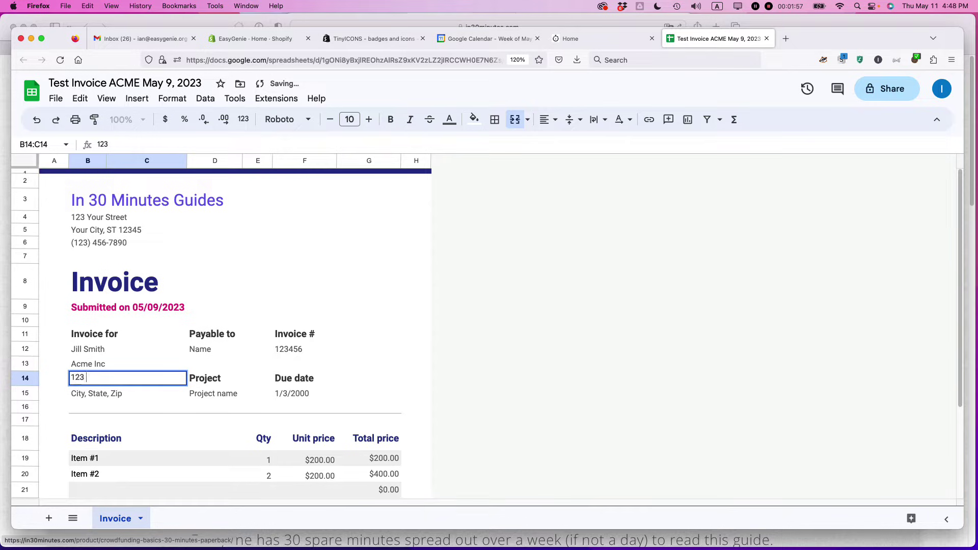
text(Maple St)
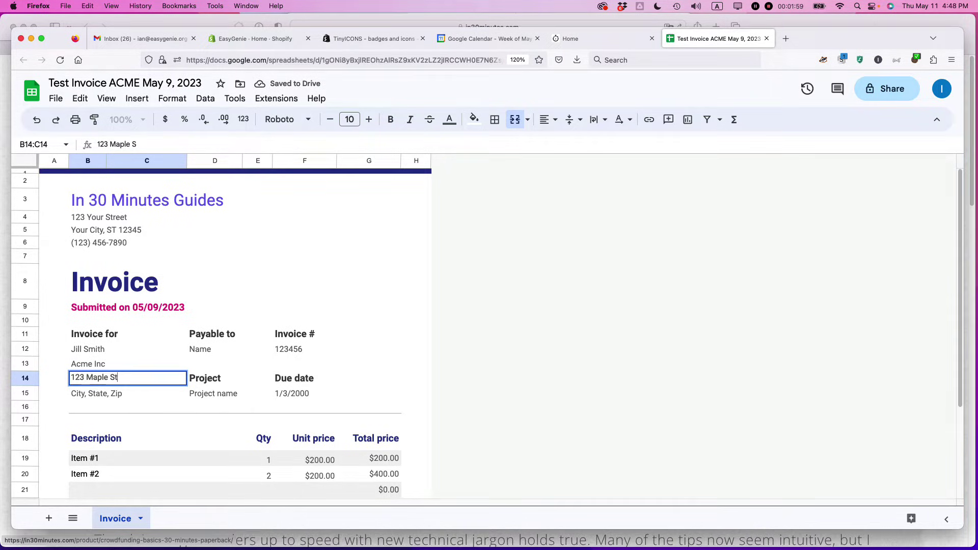
text(.)
key(Return)
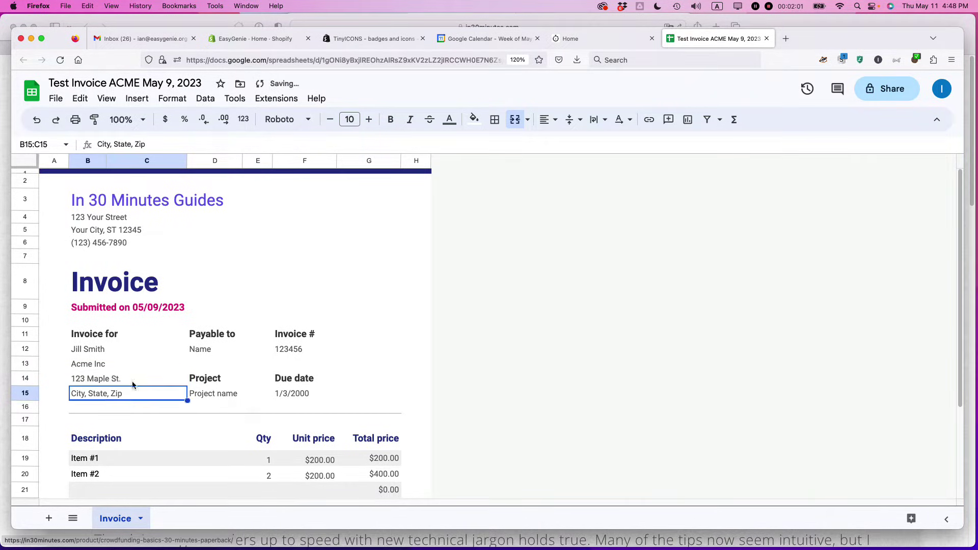
click(201, 351)
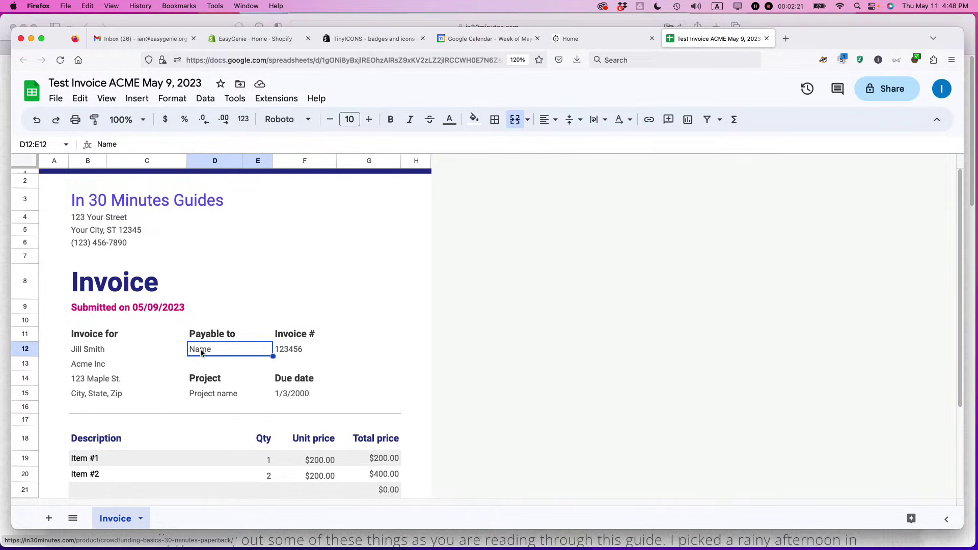
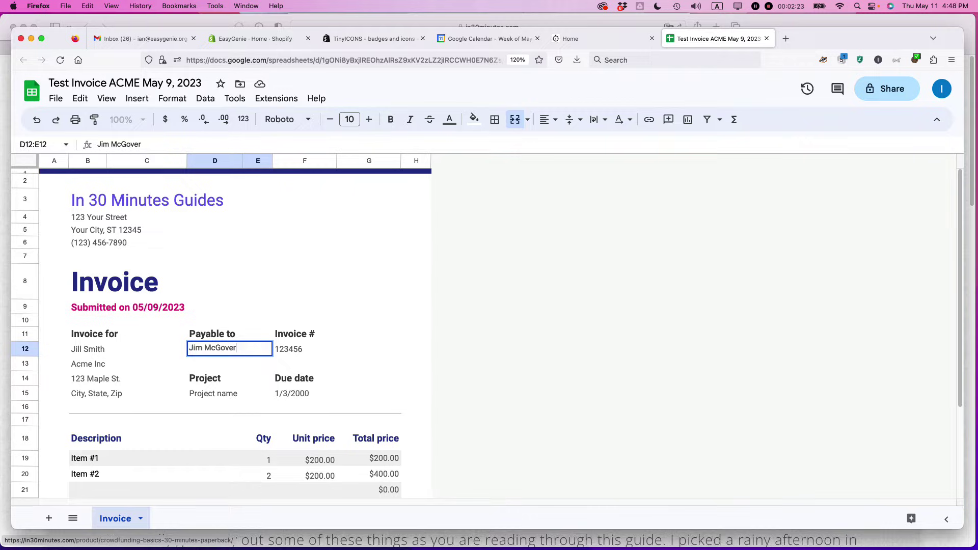
Enter the payee's name under Payable to and fill in the invoice number.
key(Tab)
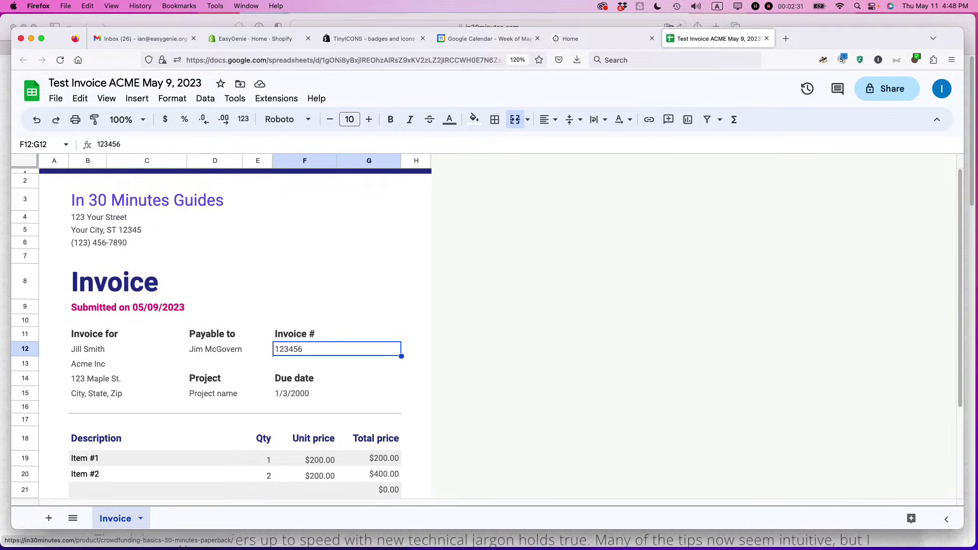
text(0001)
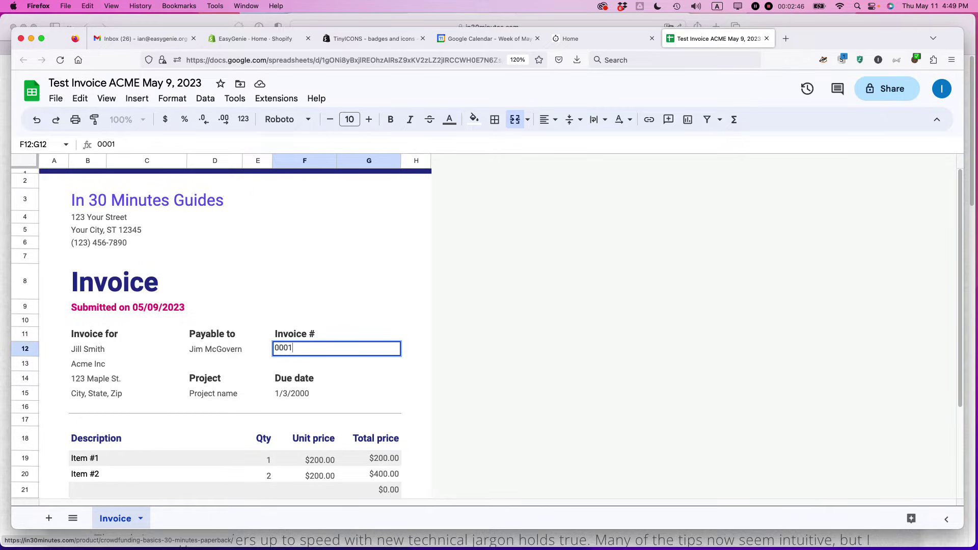
Enter project name Spring Tuneup and replace the due date with Net 30.
click(212, 396)
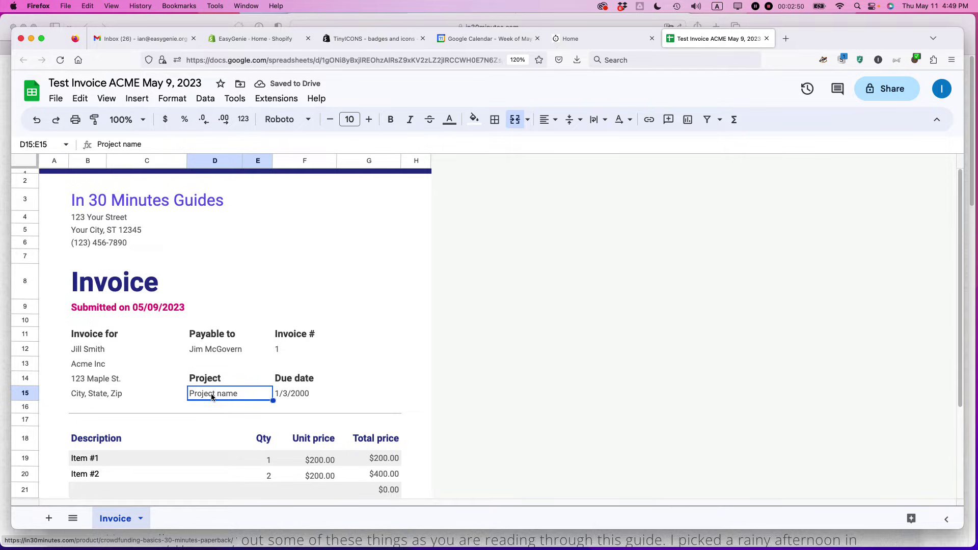
text(Spring)
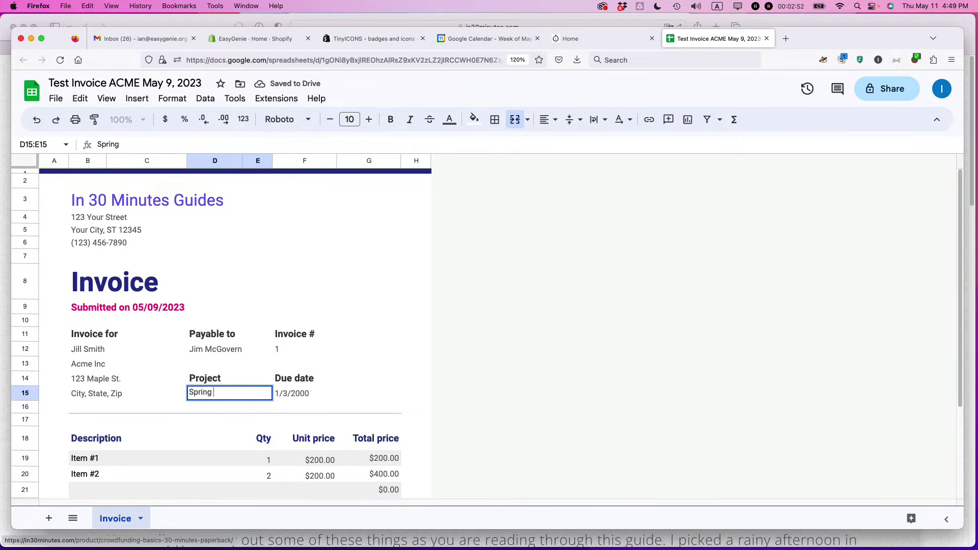
text( Tuneup)
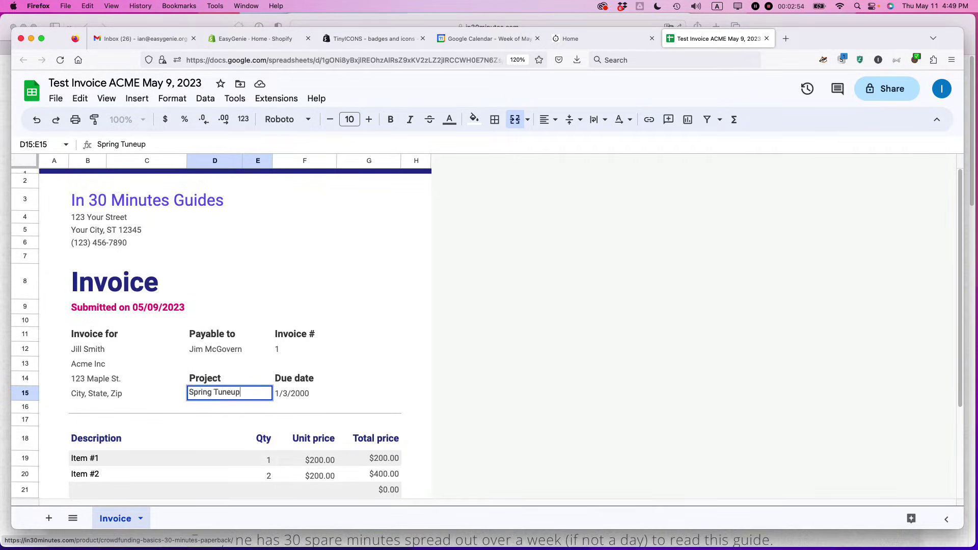
click(292, 396)
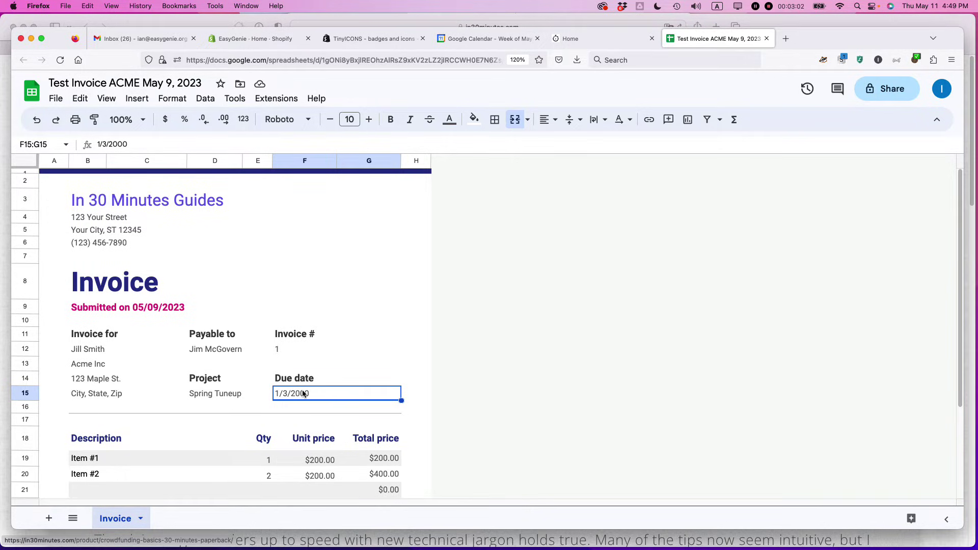
text(6)
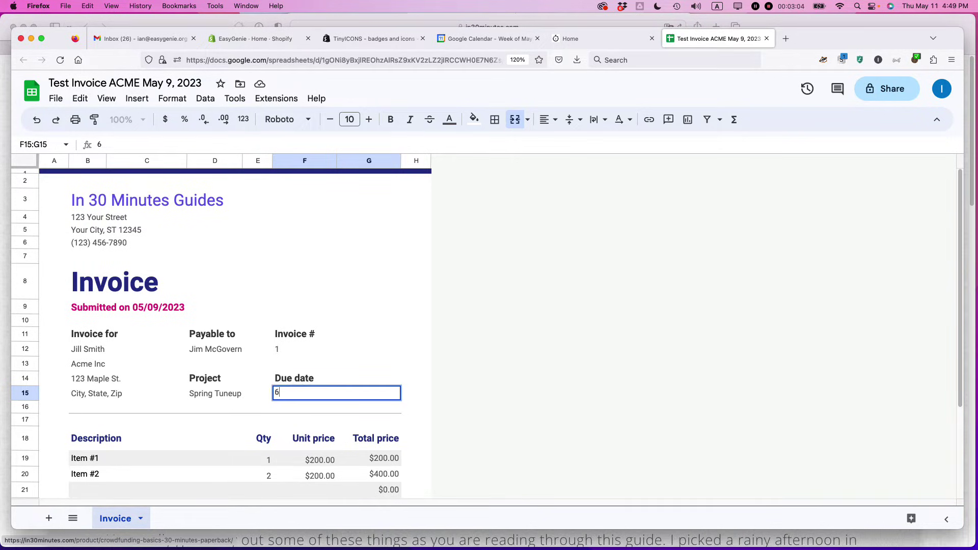
text(/9/2023)
key(super+a)
text(Net 30)
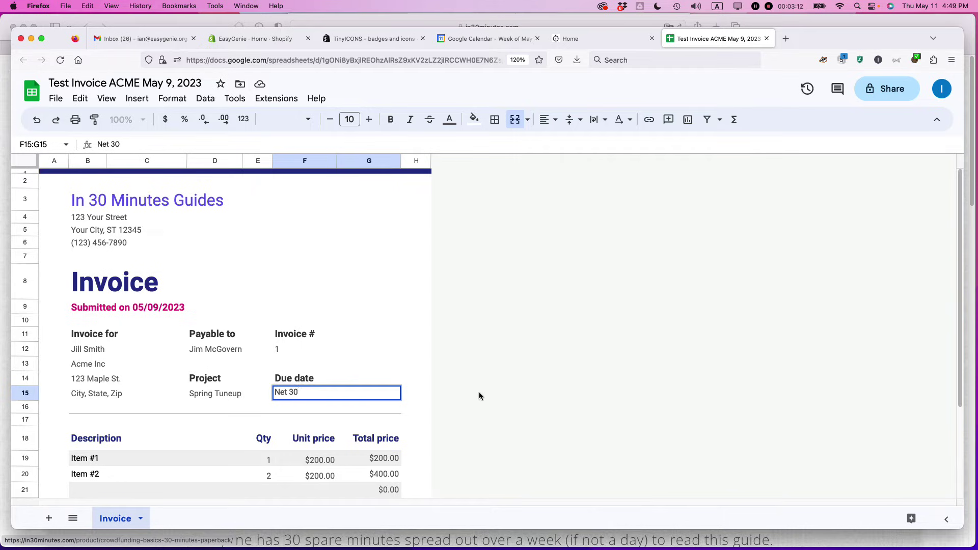
key(Tab)
scroll(305, 395, down, 4)
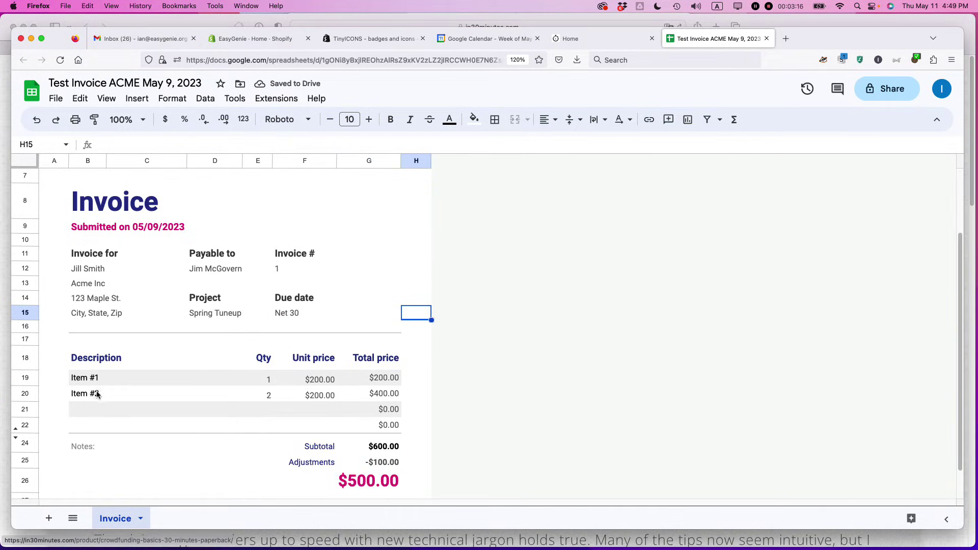
Insert an empty row below the Item #2 row.
click(21, 394)
right_click(21, 393)
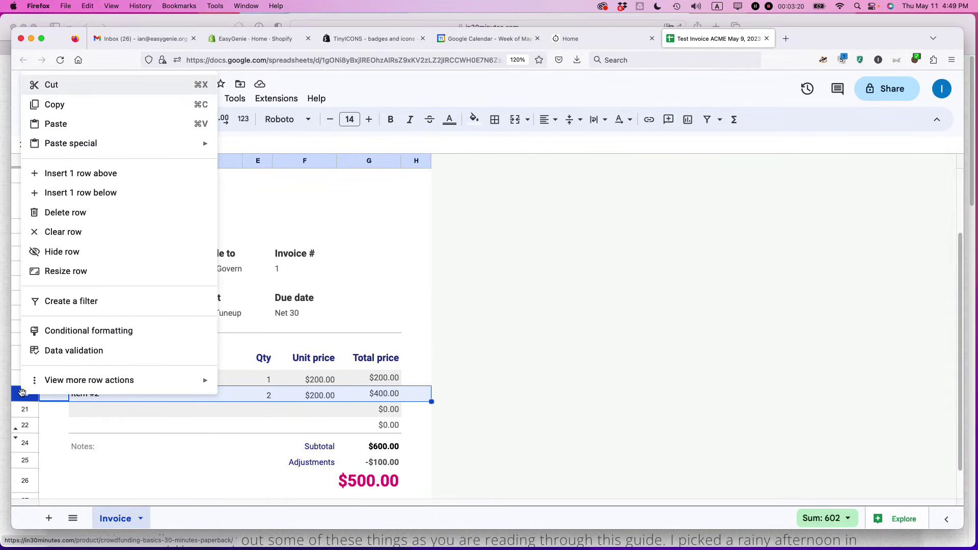
click(74, 194)
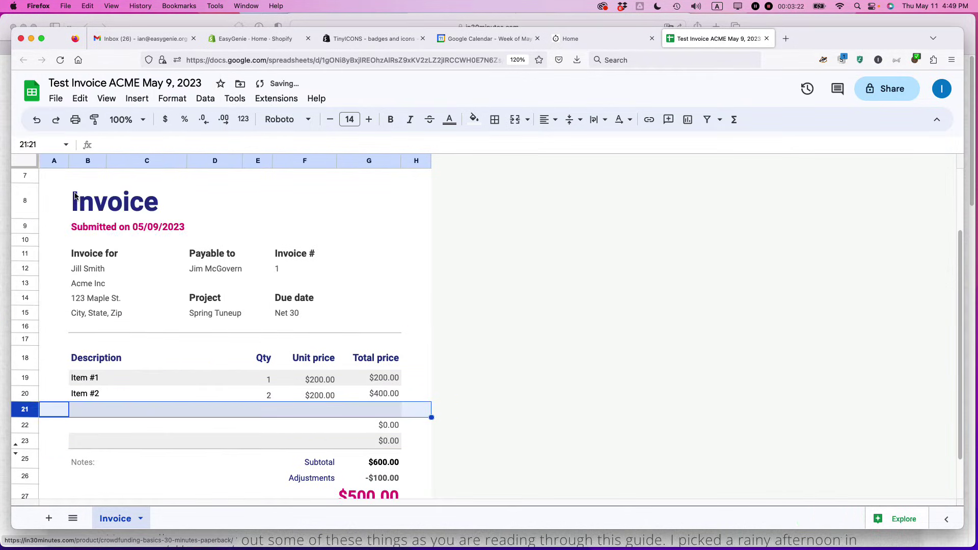
Fill the new row with Item 3, quantity 2 and unit price 20.
click(78, 410)
text(Item 3)
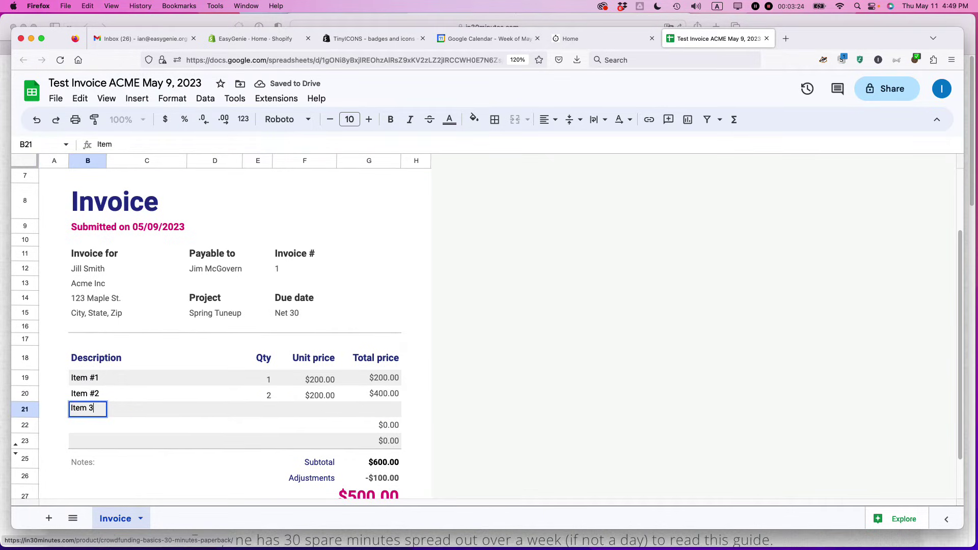
key(Tab)
key(Tab)
key(Tab)
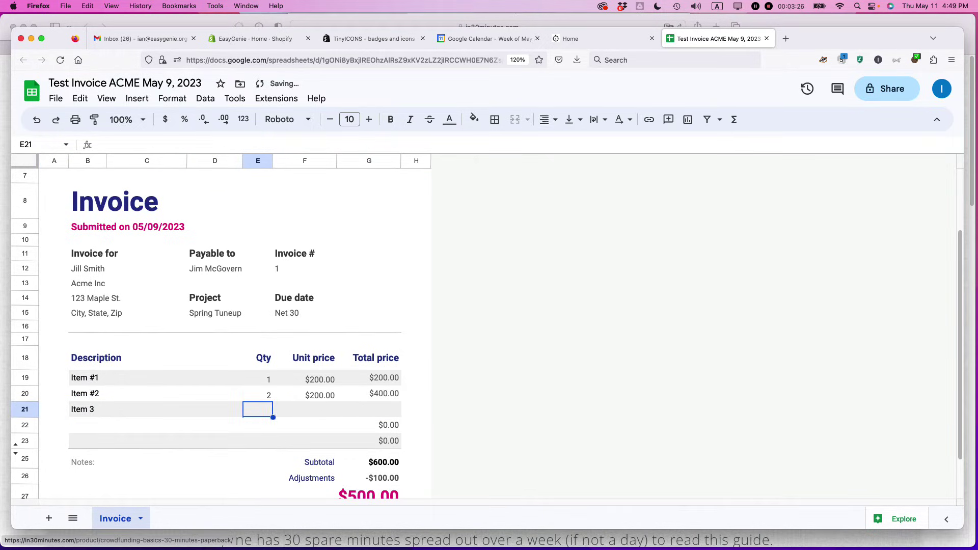
text(2)
key(Tab)
text(20)
key(Tab)
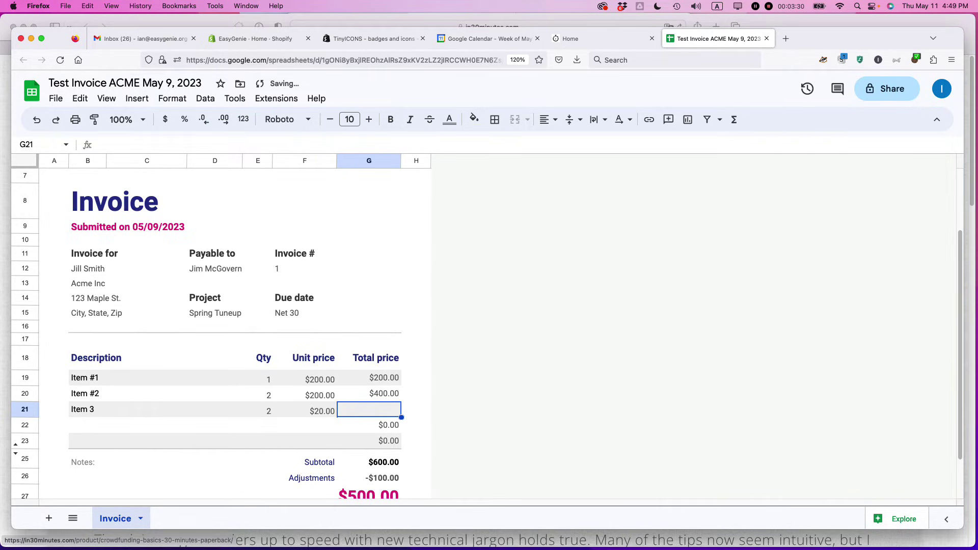
click(369, 393)
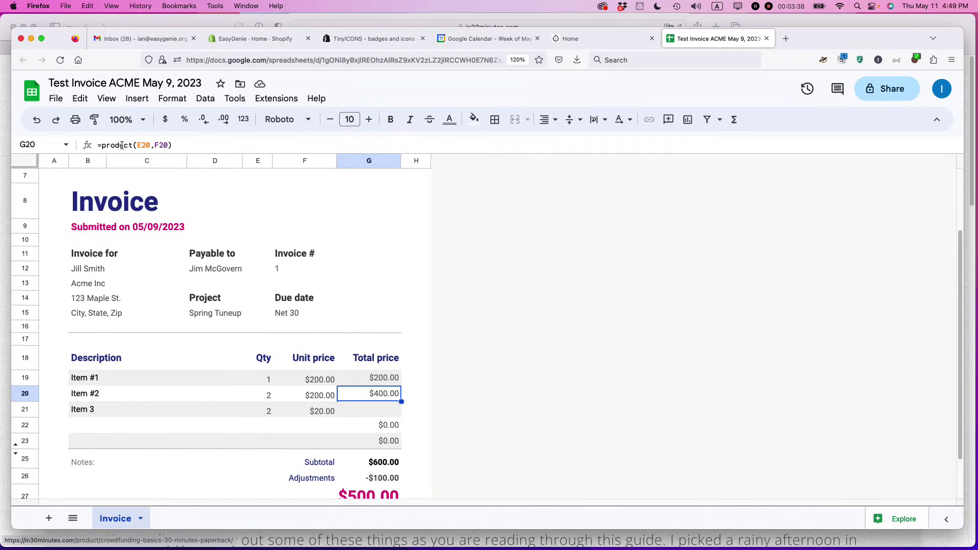
Paste a copy of the Item #2 row over row 21.
click(26, 393)
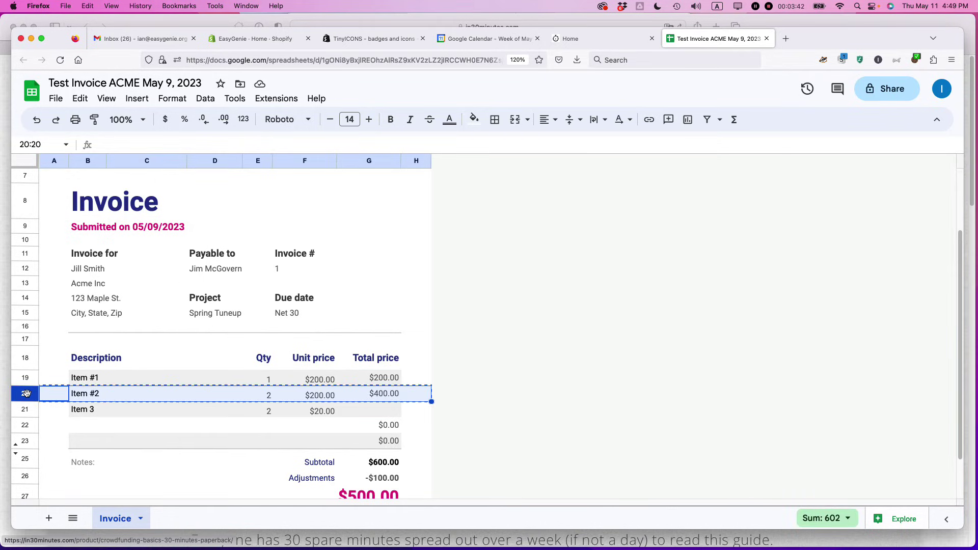
click(26, 410)
text(Item #2	2	$200.00	$400.00)
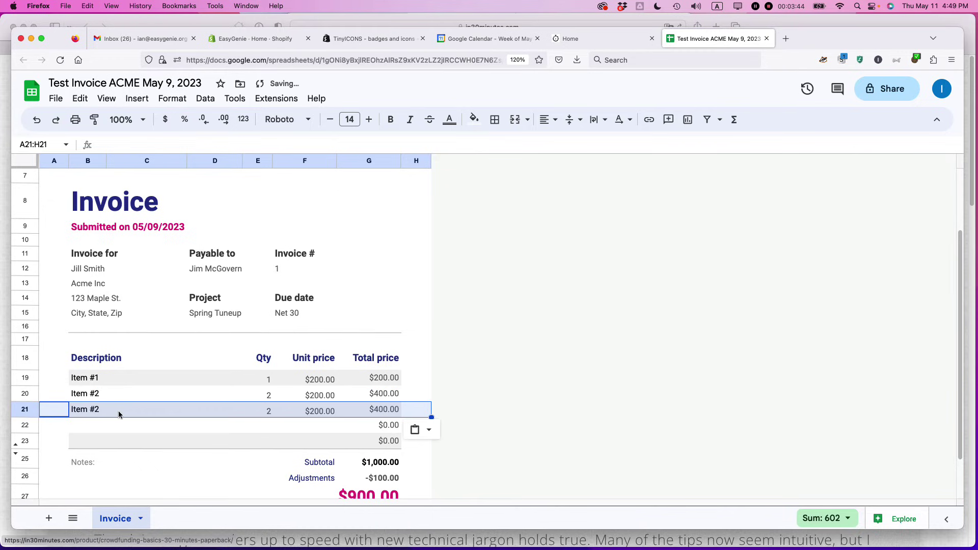
Rename the pasted row's description from Item #2 to Item #3.
click(93, 409)
double_click(96, 409)
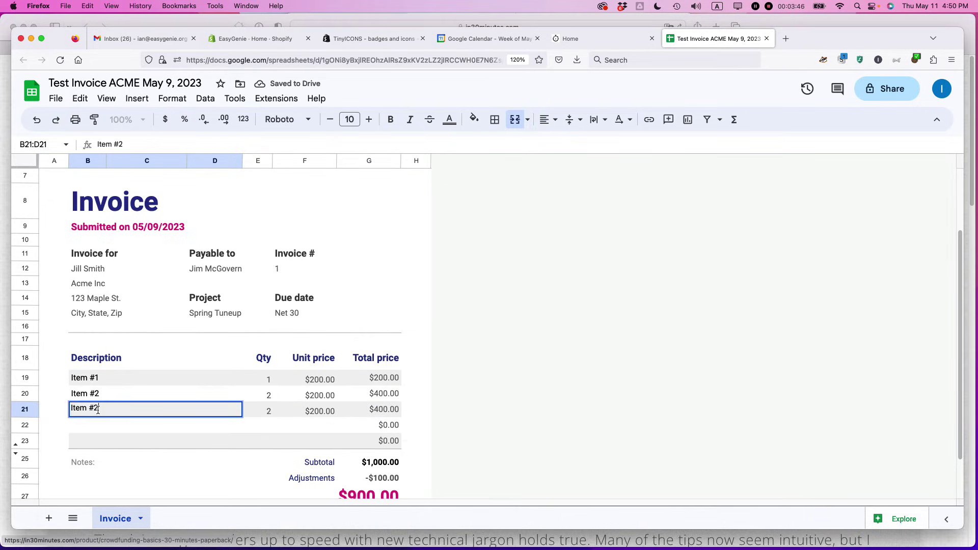
key(BackSpace)
text(3)
click(382, 411)
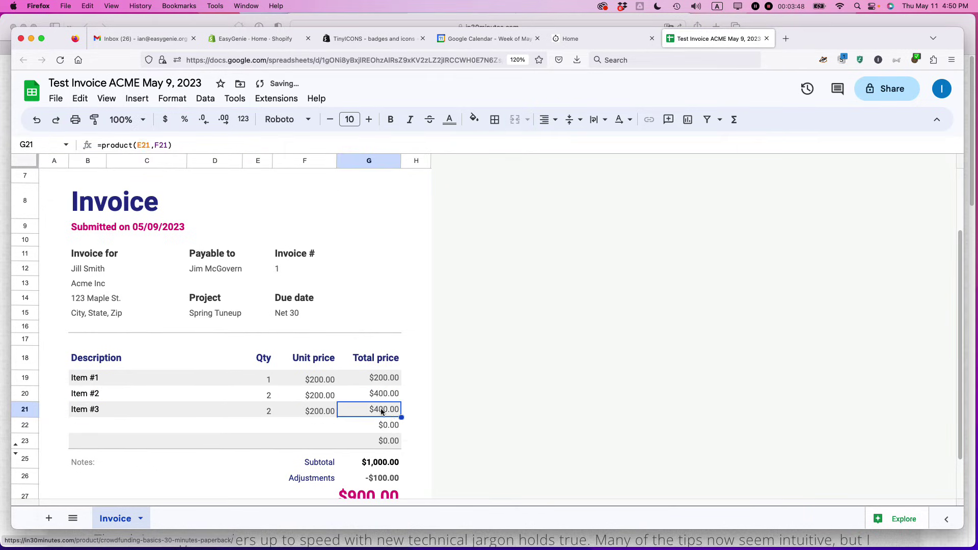
scroll(381, 411, down, 2)
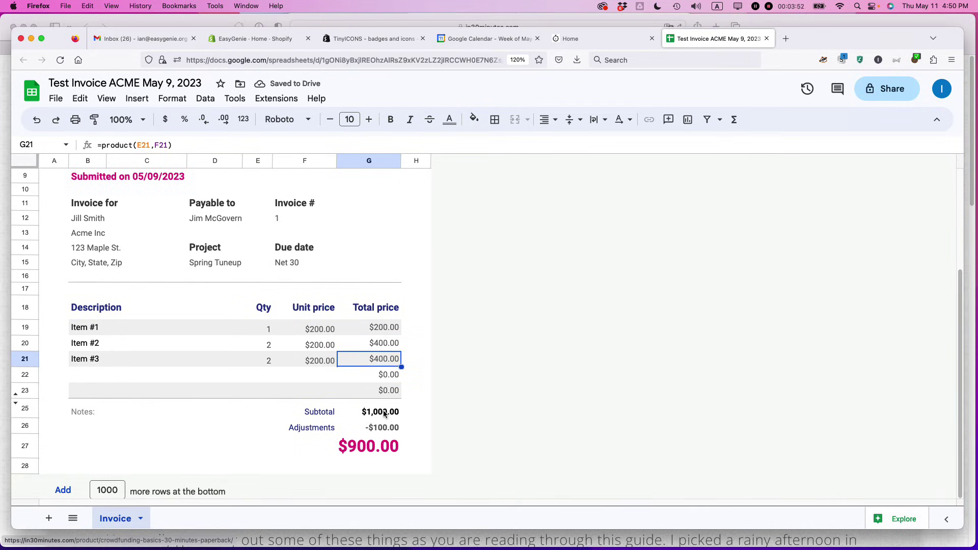
Enter 55 as Item #3's unit price and review the updated totals.
click(313, 363)
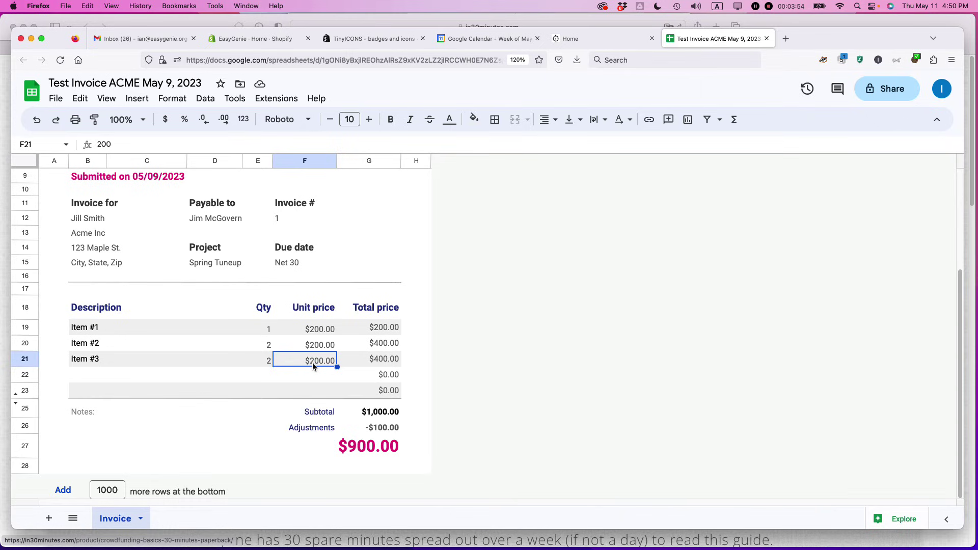
text(55)
key(Return)
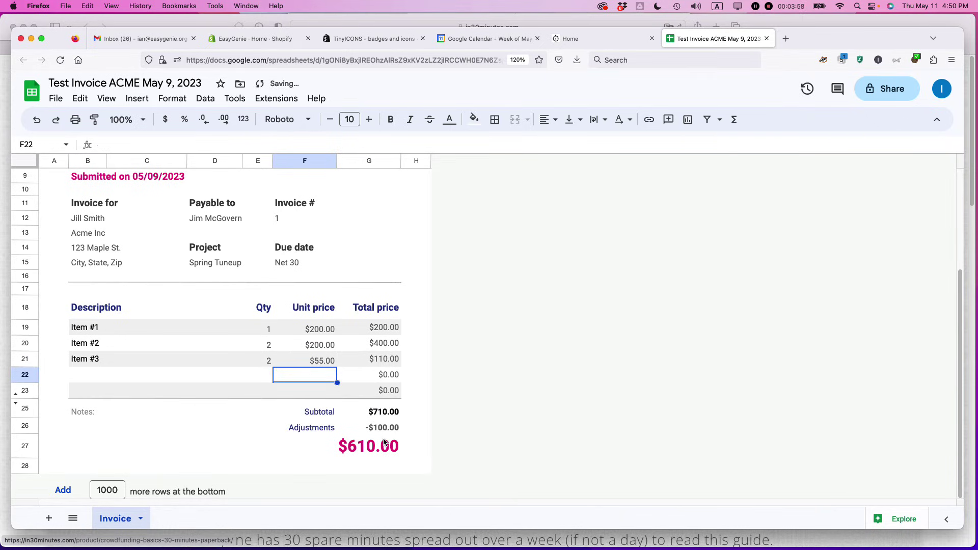
scroll(389, 448, down, 1)
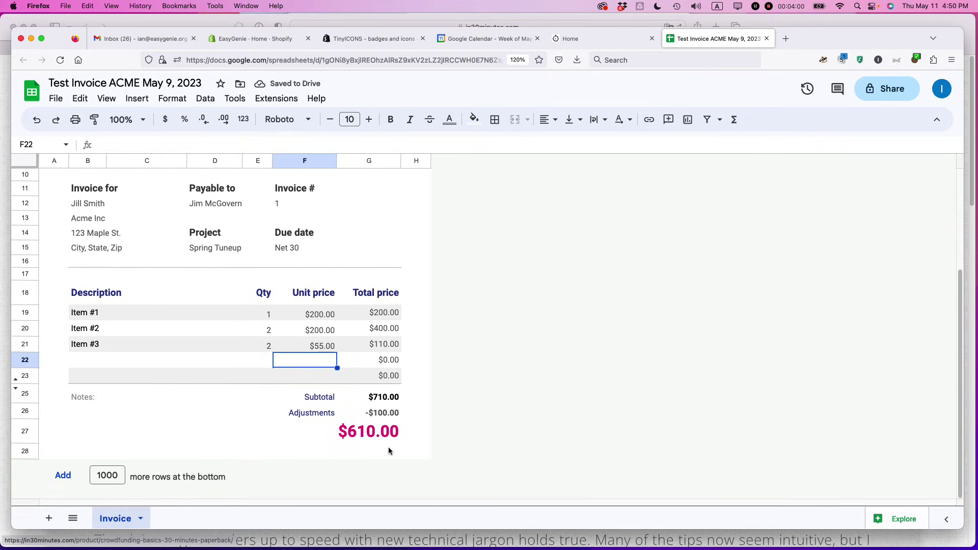
scroll(388, 446, up, 3)
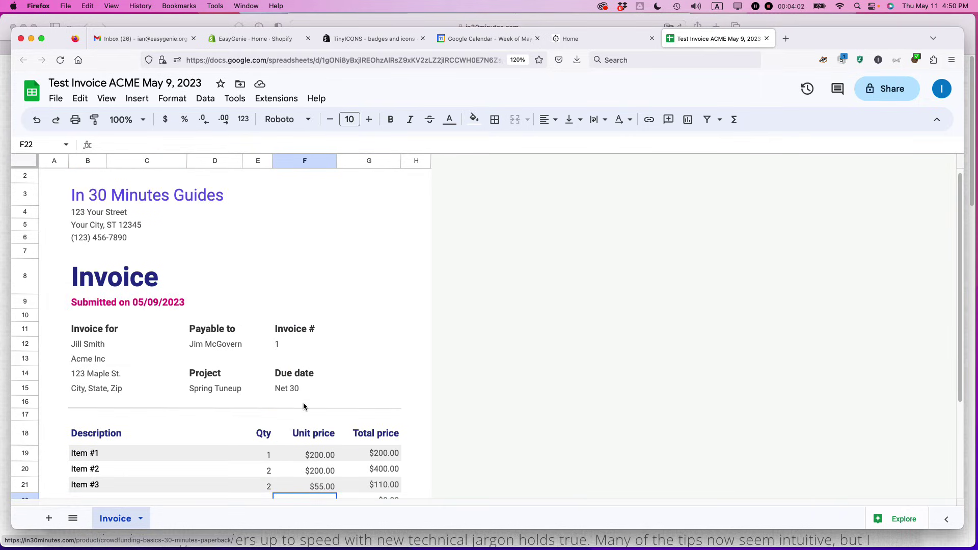
scroll(304, 406, down, 5)
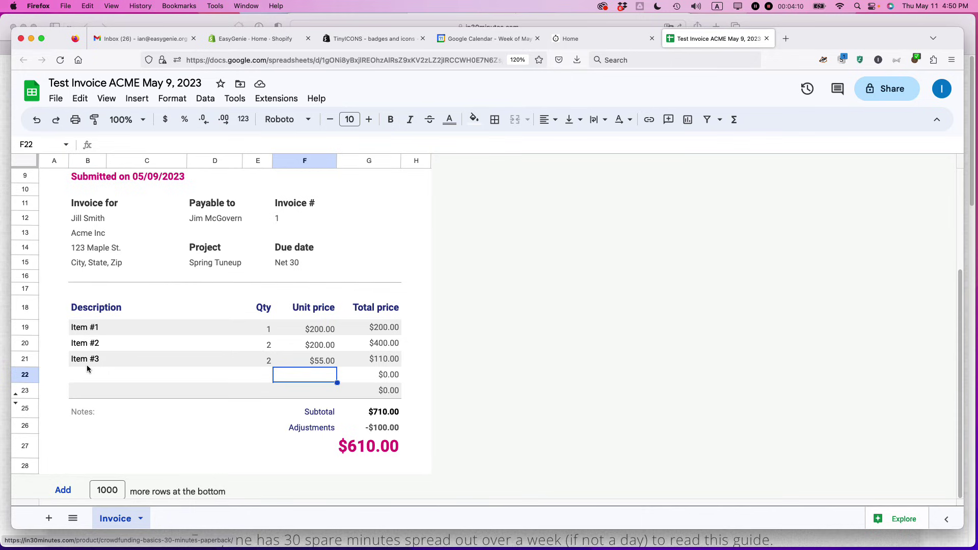
scroll(112, 368, up, 3)
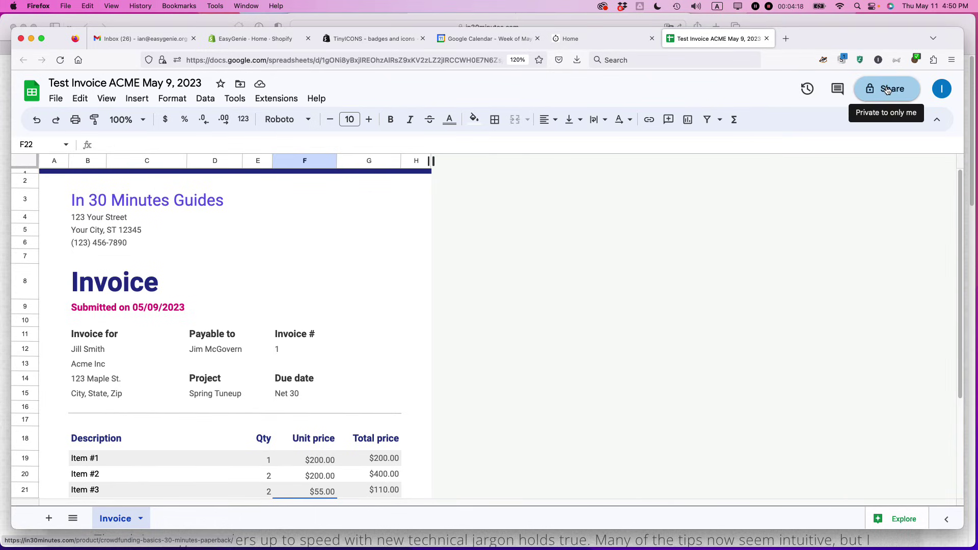
click(57, 99)
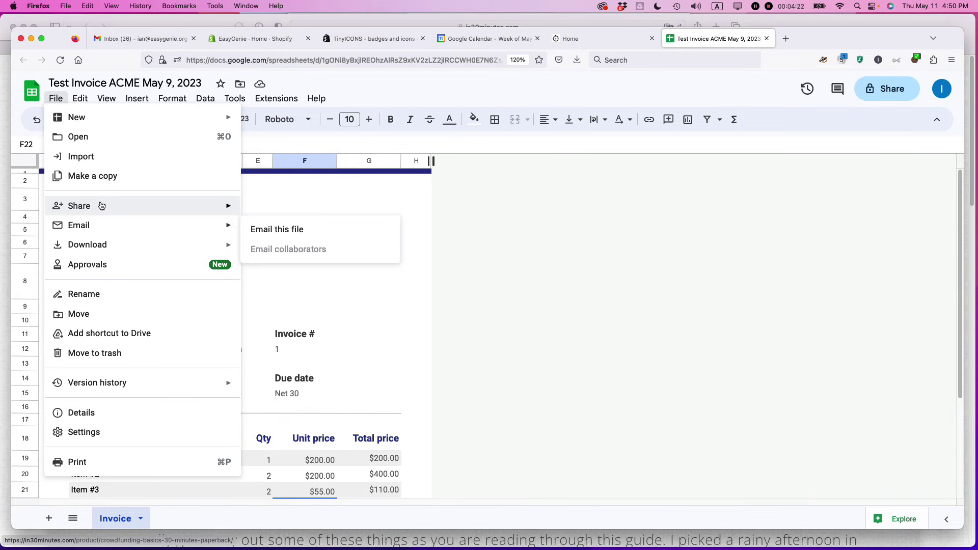
mouse_move(100, 253)
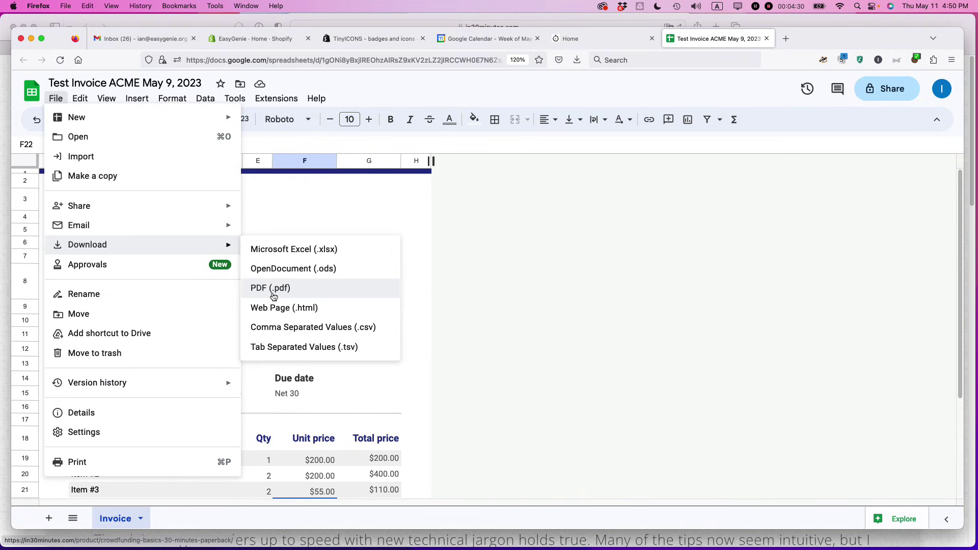
click(473, 282)
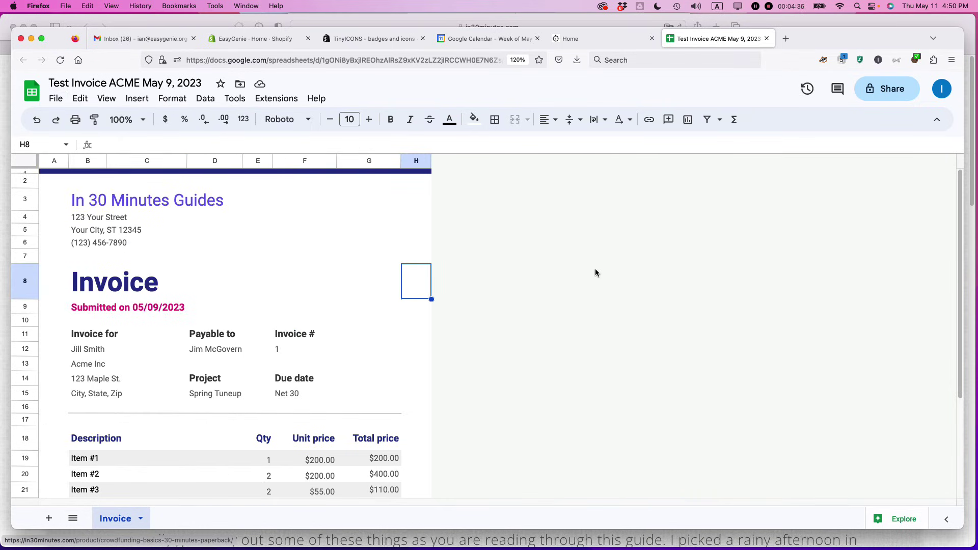
Switch from Google Sheets over to Safari.
key(super+Tab)
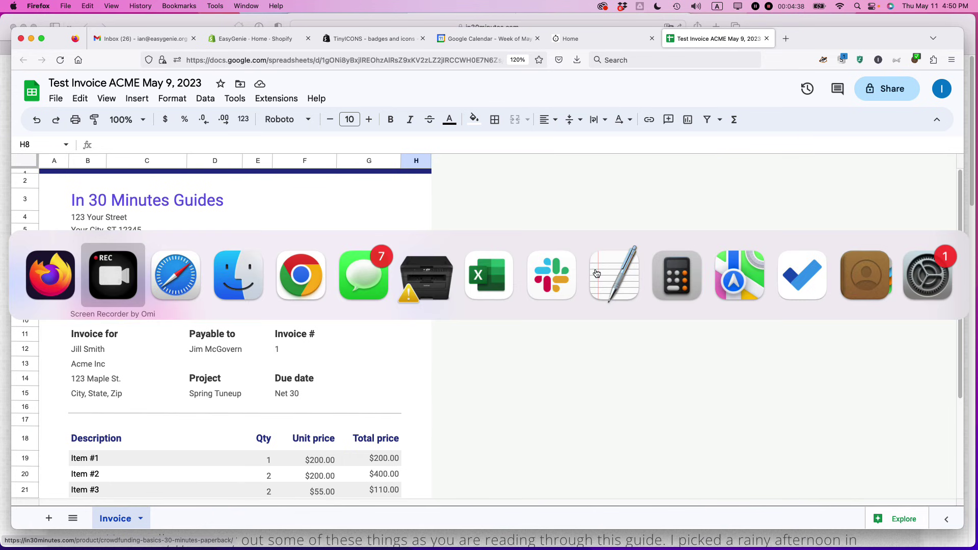